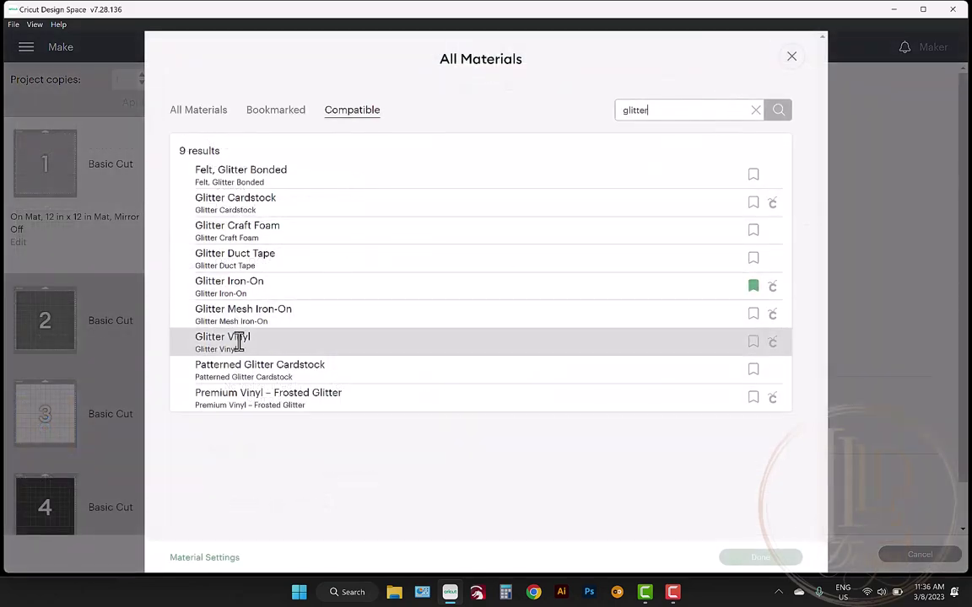
Step: Pick Glitter Vinyl in the All Materials dialog and confirm it as the cut material
left_click(239, 342)
left_click(793, 555)
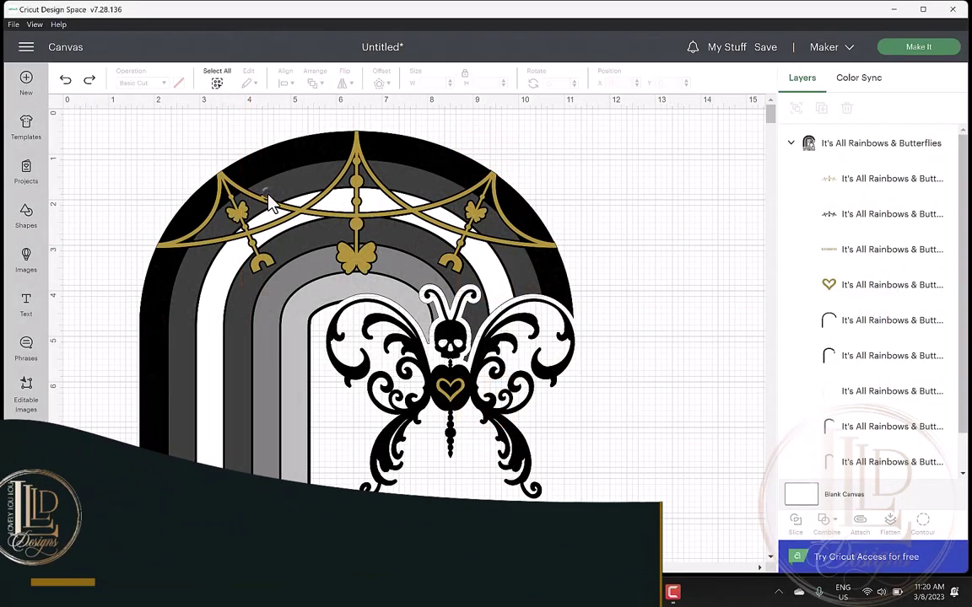
Step: Resize the whole design to 3.5 in wide, about 4.39 in tall, with proportions locked
left_click(268, 203)
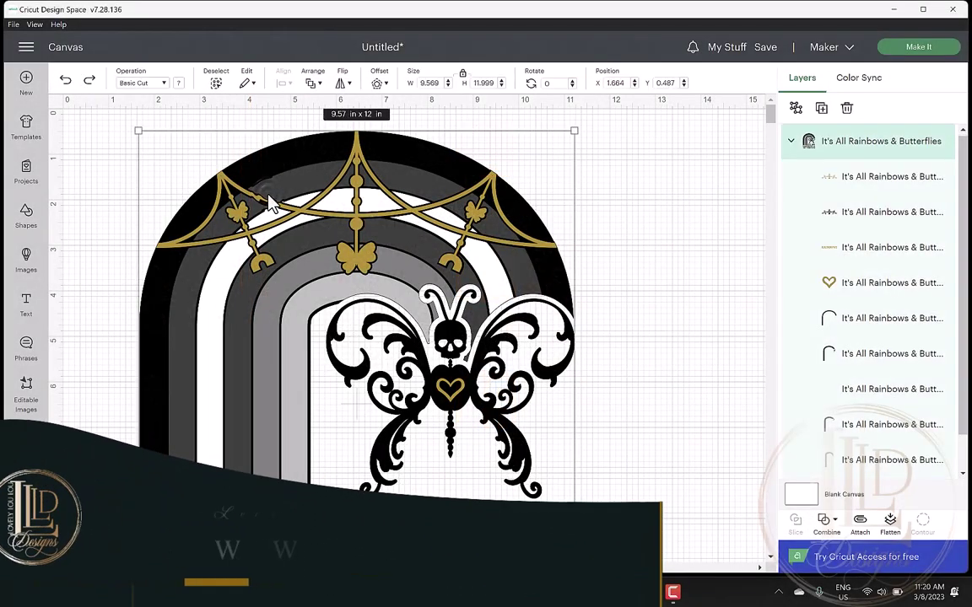
left_click(462, 76)
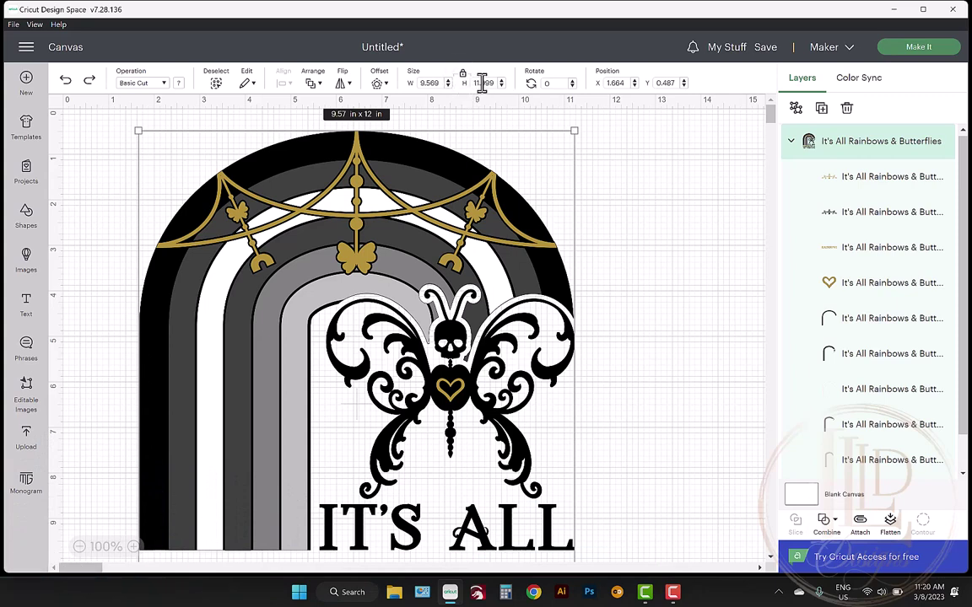
left_click(428, 83)
key("Return")
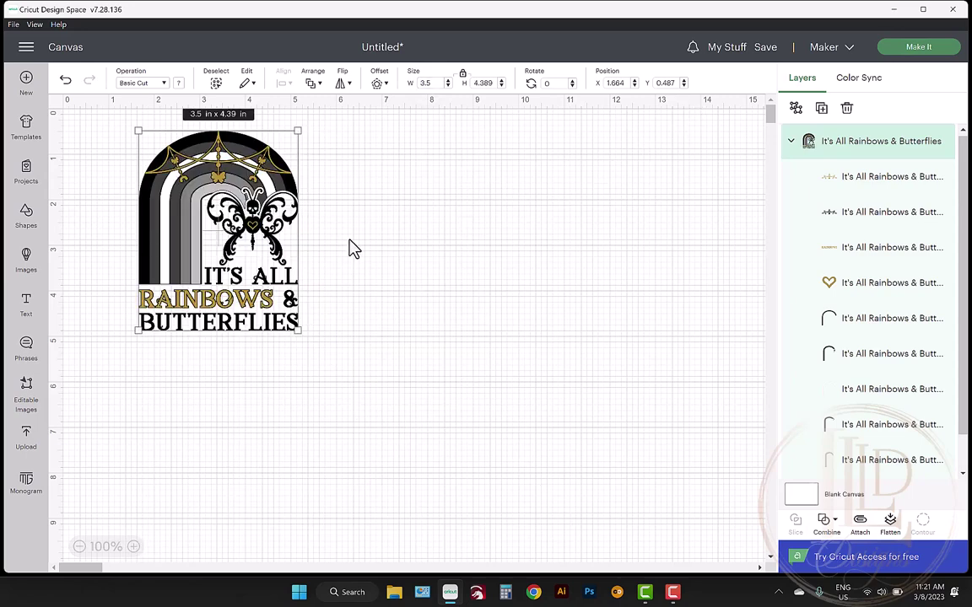
Step: Ungroup the design and drag the black arch-and-text base layer off to the right
right_click(229, 185)
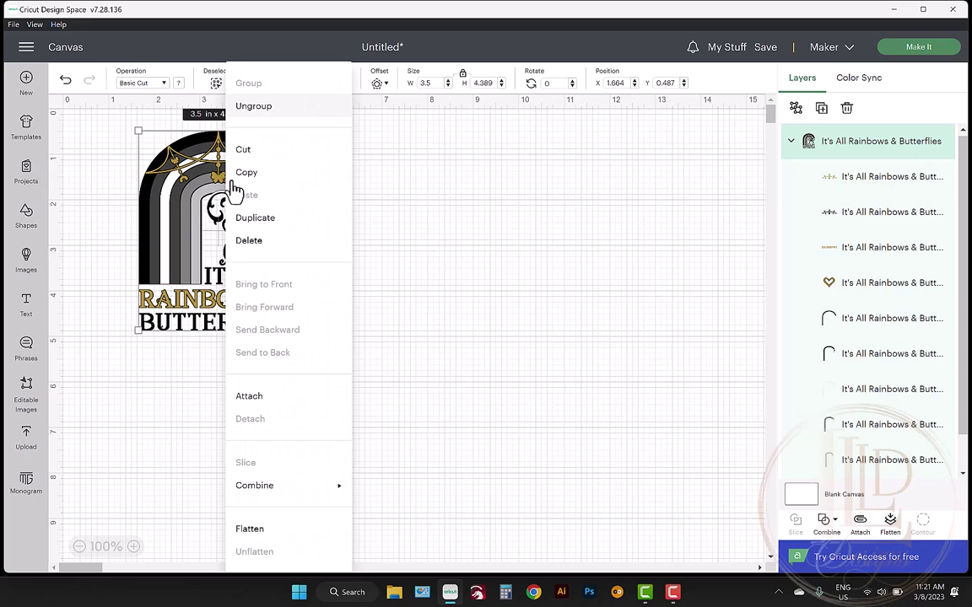
left_click(255, 108)
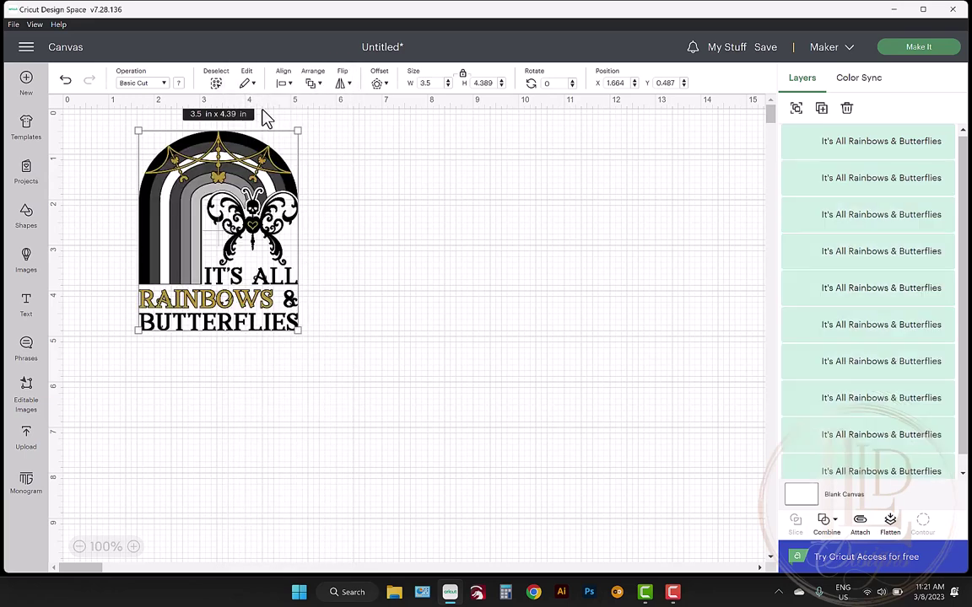
left_click(341, 164)
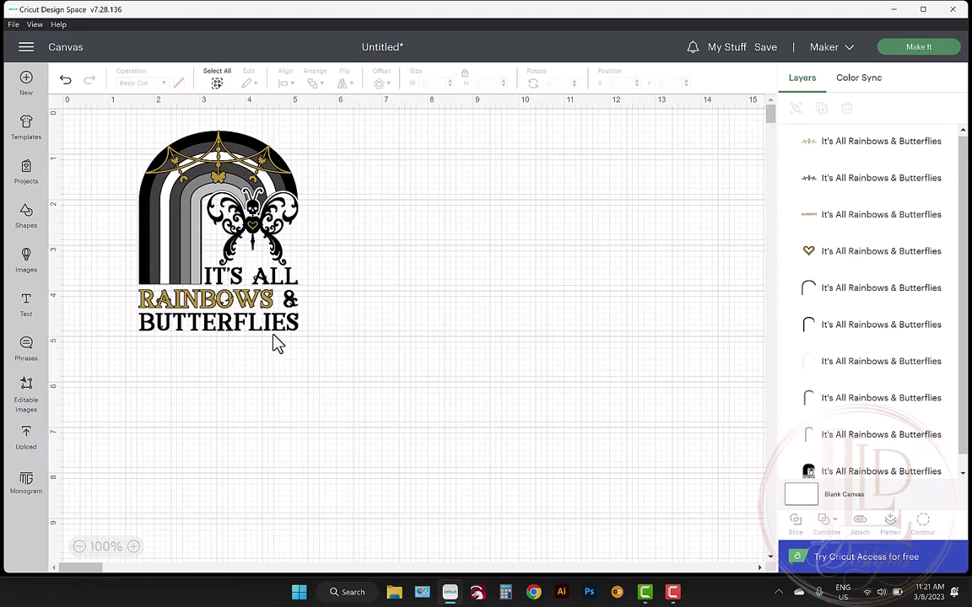
left_click_drag(270, 331, 478, 407)
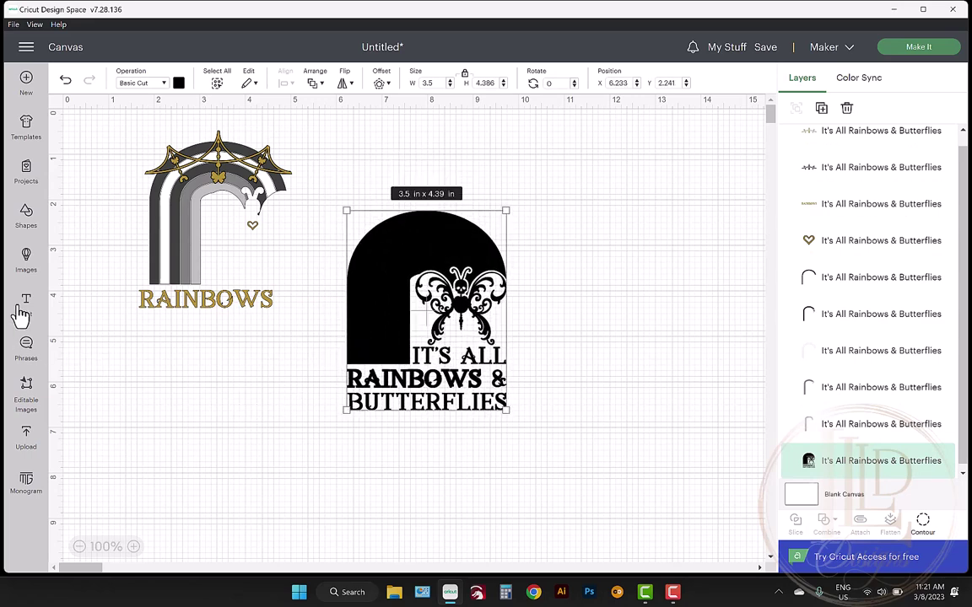
Step: Add a square behind the black layer and stretch it to roughly 3.88 × 4.64 in
left_click(26, 216)
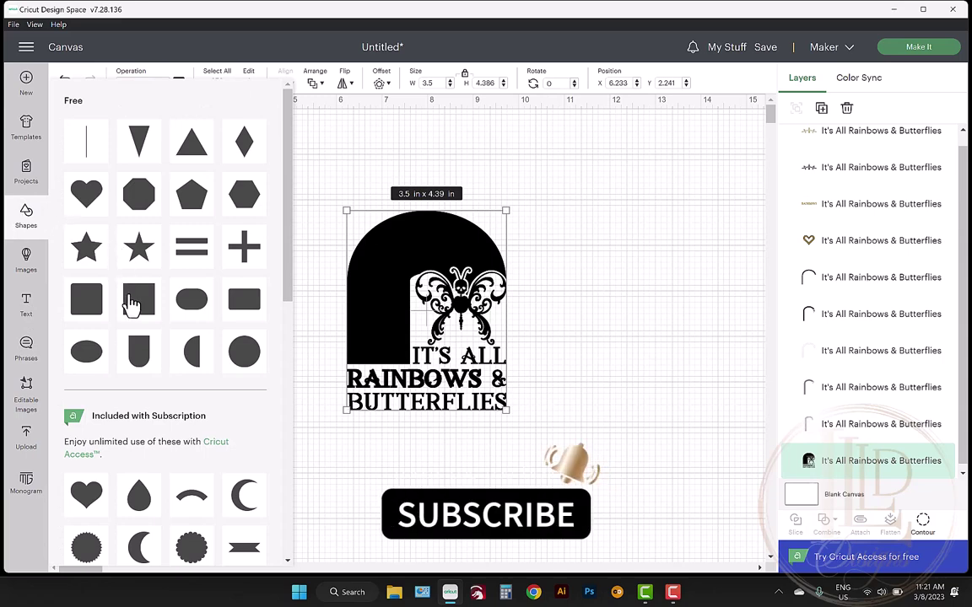
left_click(131, 301)
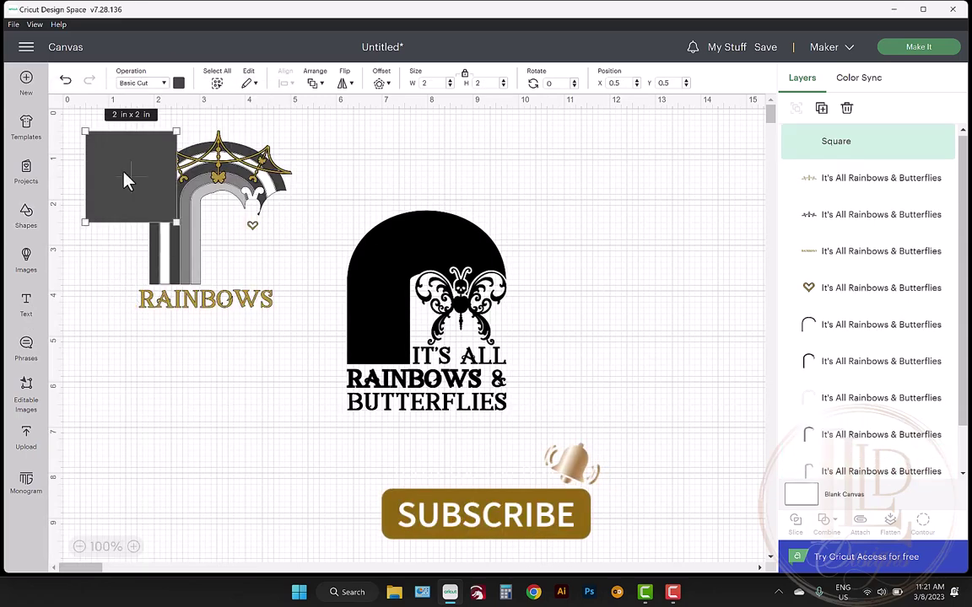
left_click_drag(138, 166, 376, 226)
right_click(376, 226)
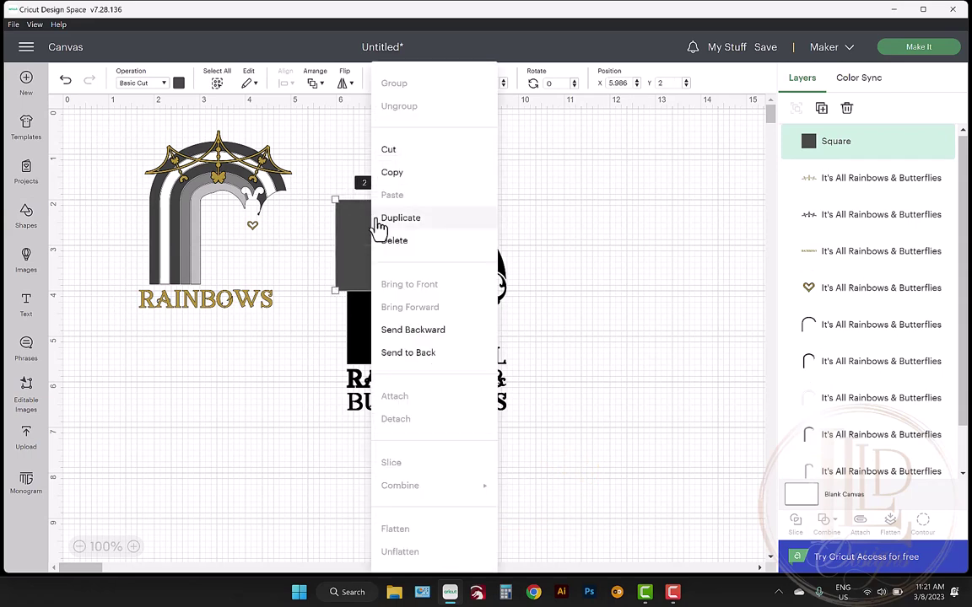
left_click(406, 354)
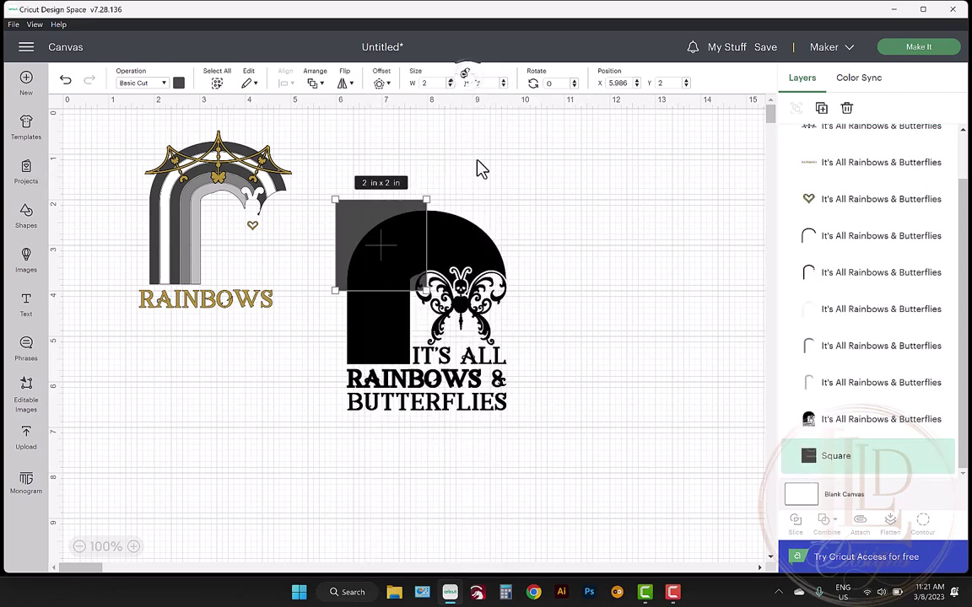
left_click_drag(424, 286, 514, 415)
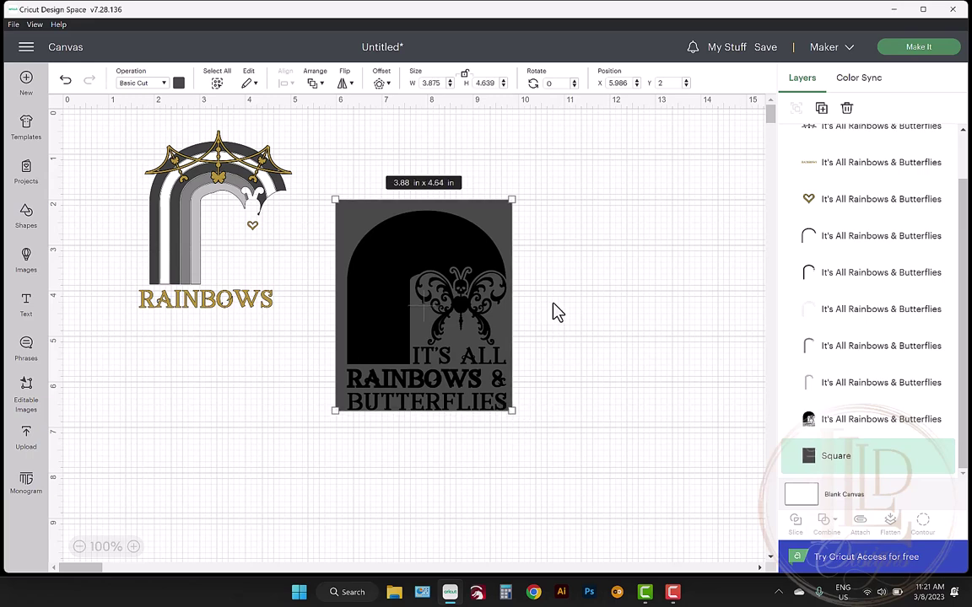
Step: Center the black design on the square and attach them into one piece
left_click(558, 312)
left_click_drag(325, 190, 531, 433)
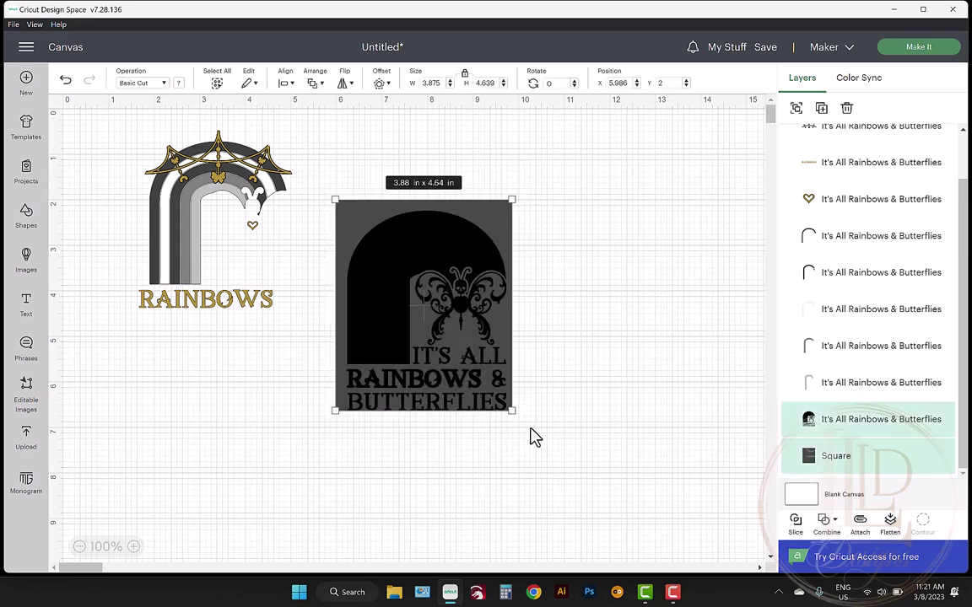
left_click(286, 85)
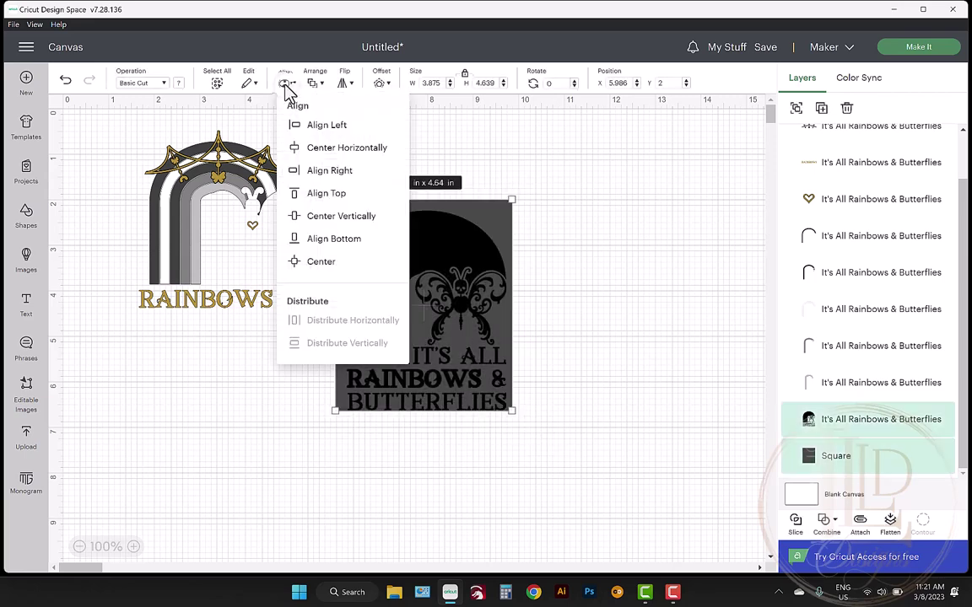
left_click(320, 262)
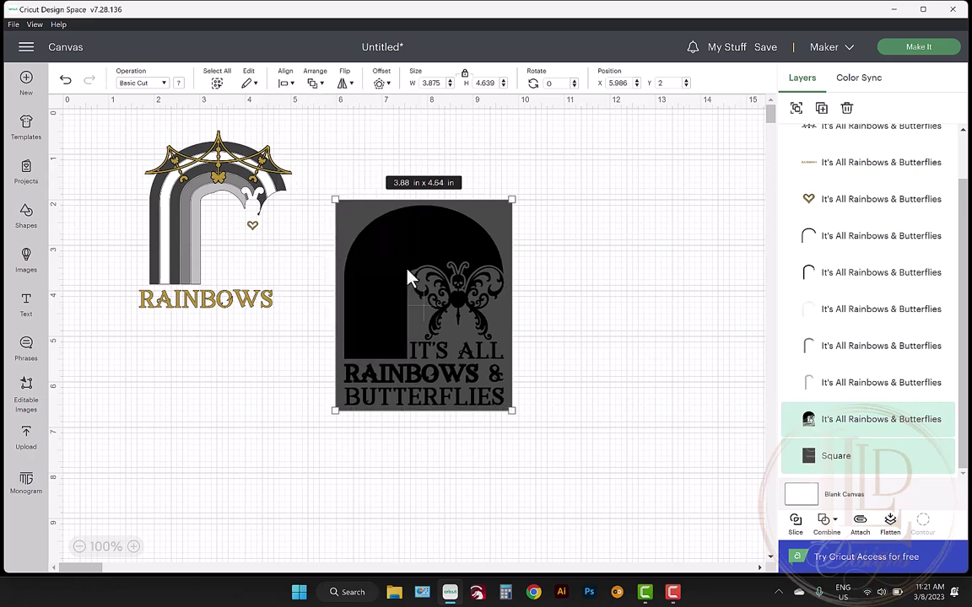
left_click(867, 527)
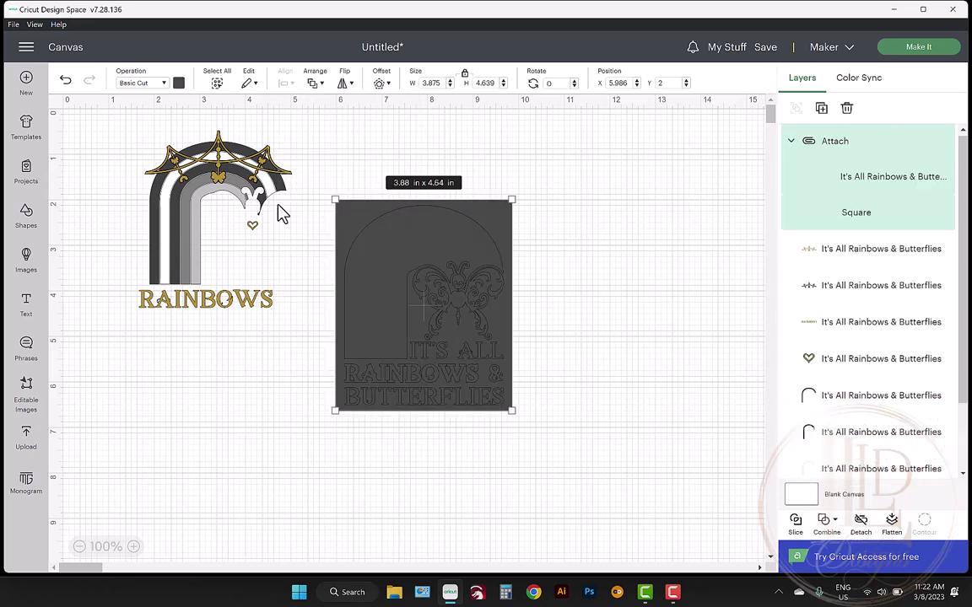
Step: Recolour the attached piece black and move it up and to the right
left_click(178, 84)
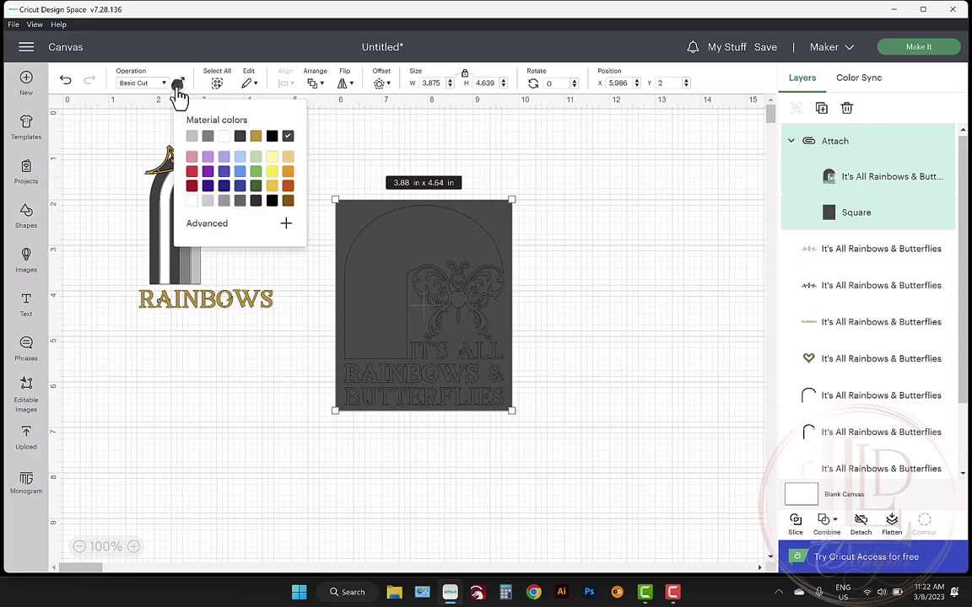
left_click(271, 137)
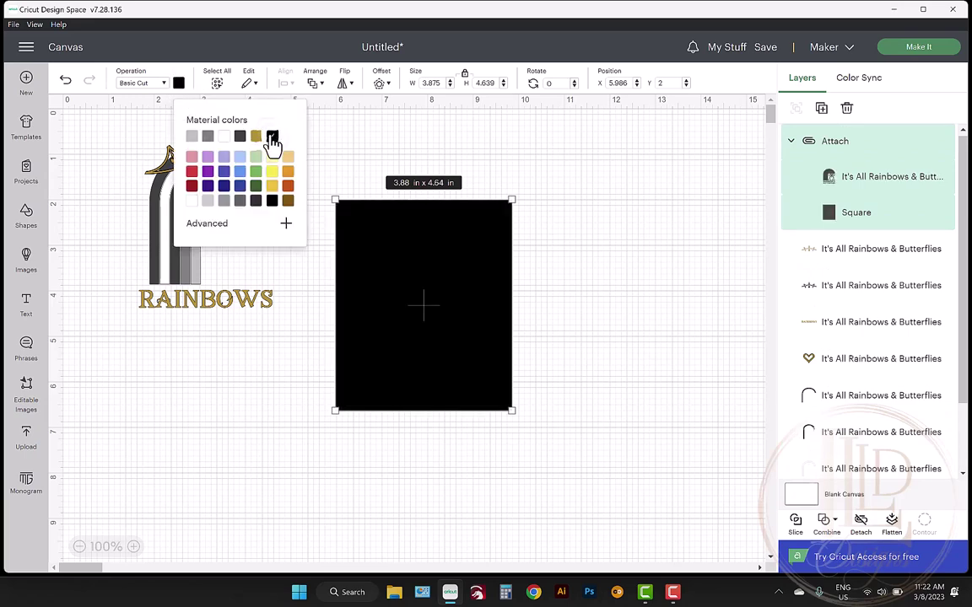
left_click(550, 217)
left_click_drag(472, 258, 623, 194)
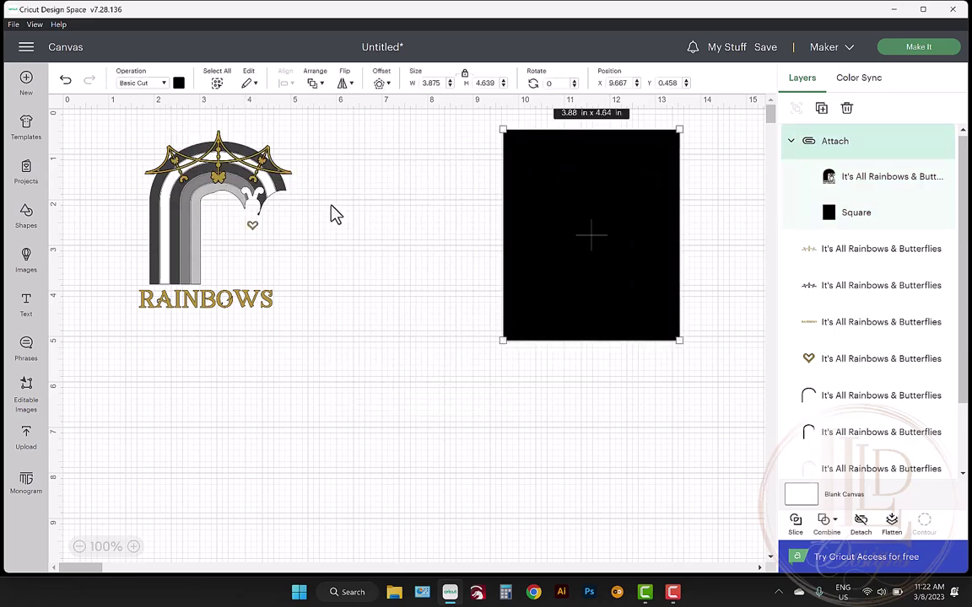
Step: Attach the two grey rainbow arch layers and drag them out beside the black square
left_click(177, 245)
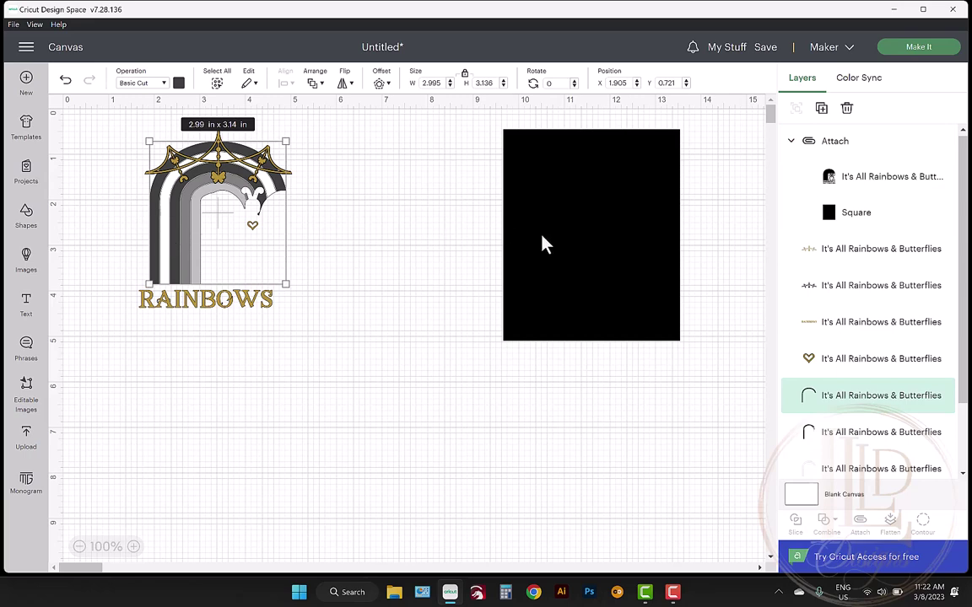
left_click(877, 440, "shift")
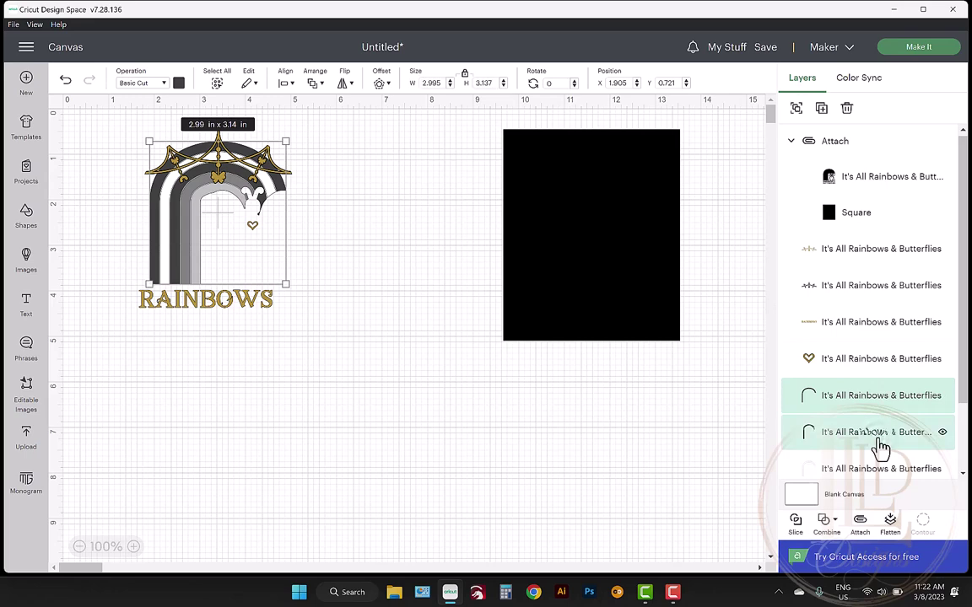
left_click(859, 529)
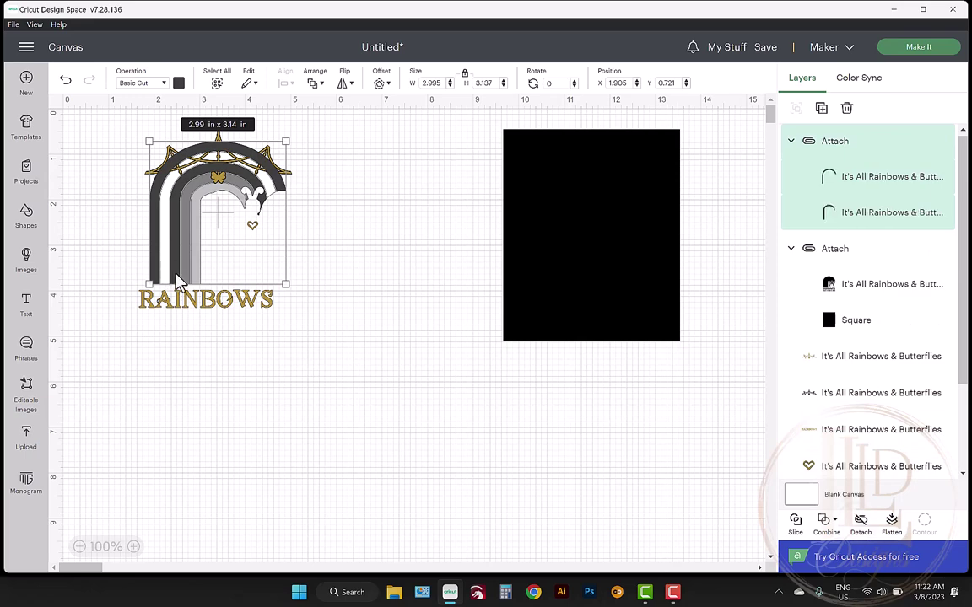
left_click_drag(178, 273, 354, 347)
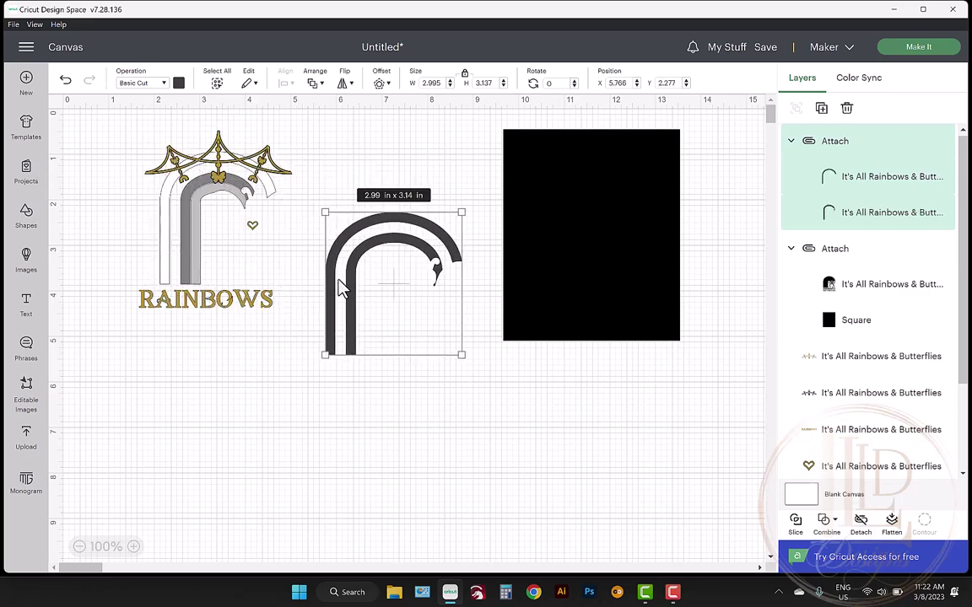
Step: Send the project to the mats and move the RAINBOWS text below the swag on mat 6
left_click(930, 49)
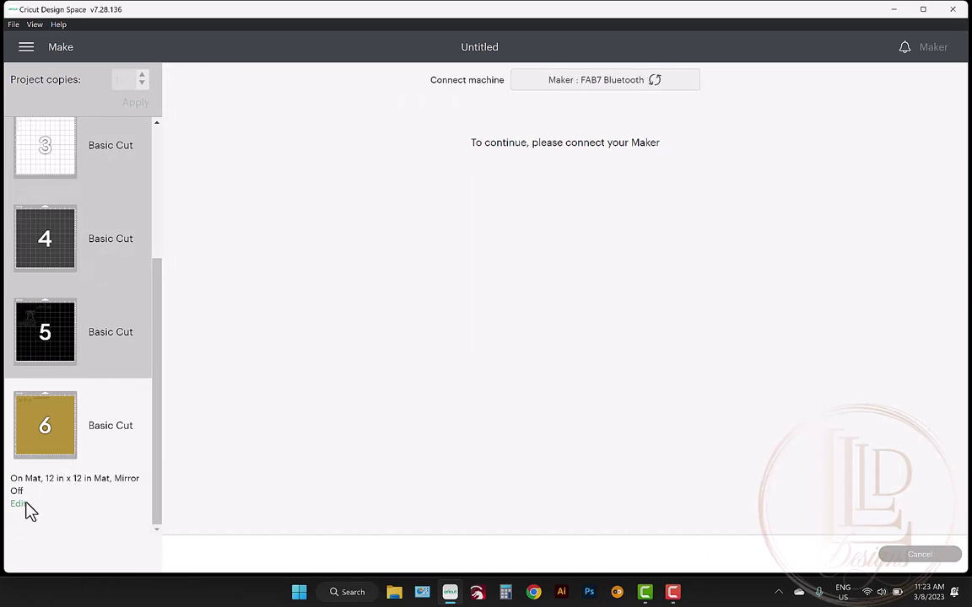
left_click(18, 504)
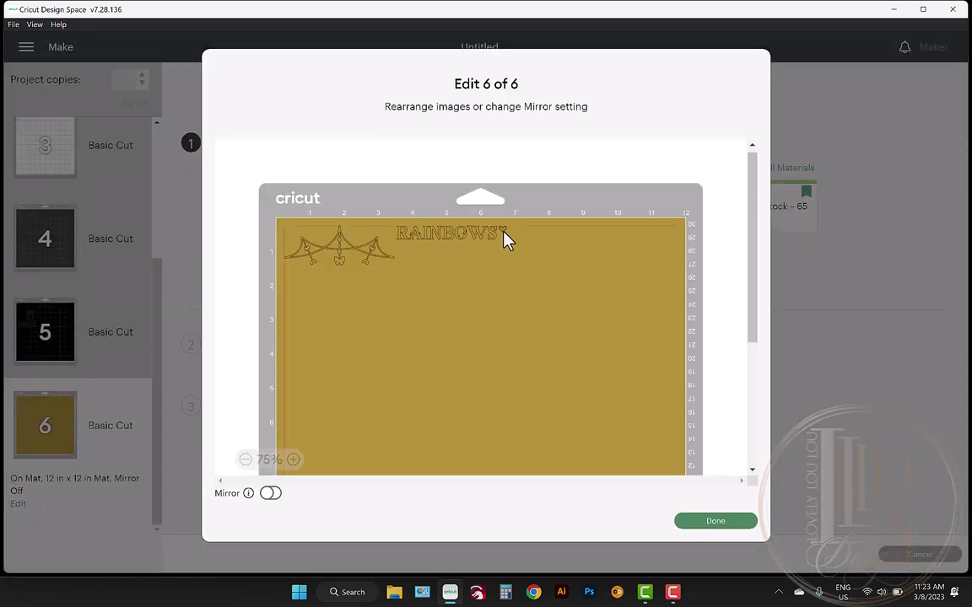
left_click_drag(472, 244, 358, 283)
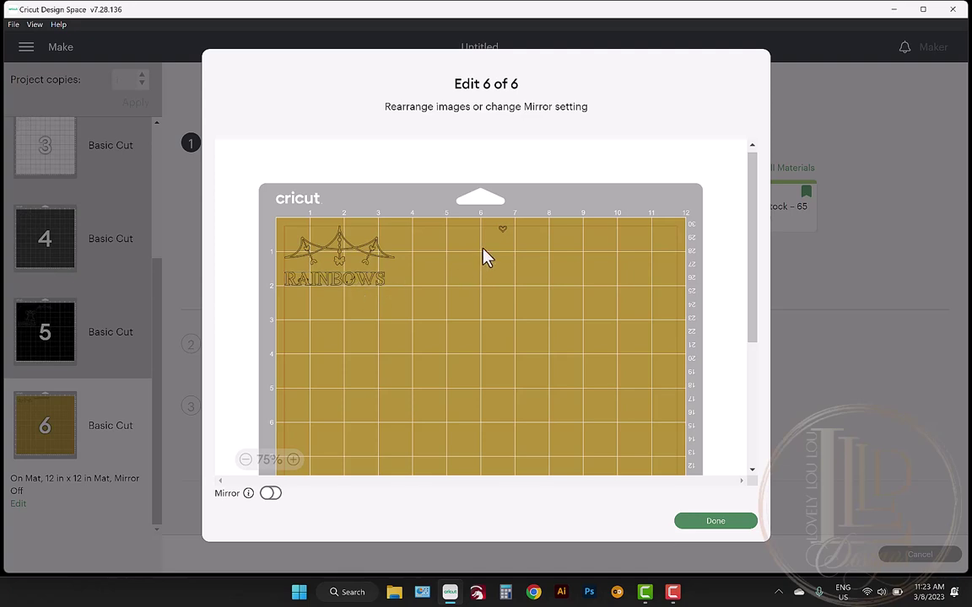
left_click(102, 338)
Step: On mat 5, move the ornament piece lower and rotate it about 40° clockwise
left_click(17, 413)
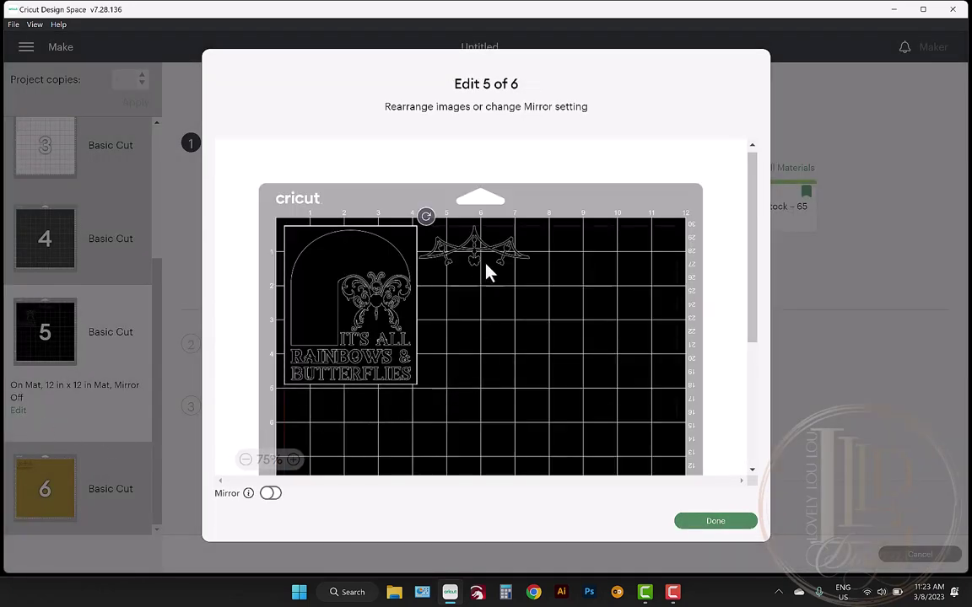
left_click_drag(483, 269, 498, 324)
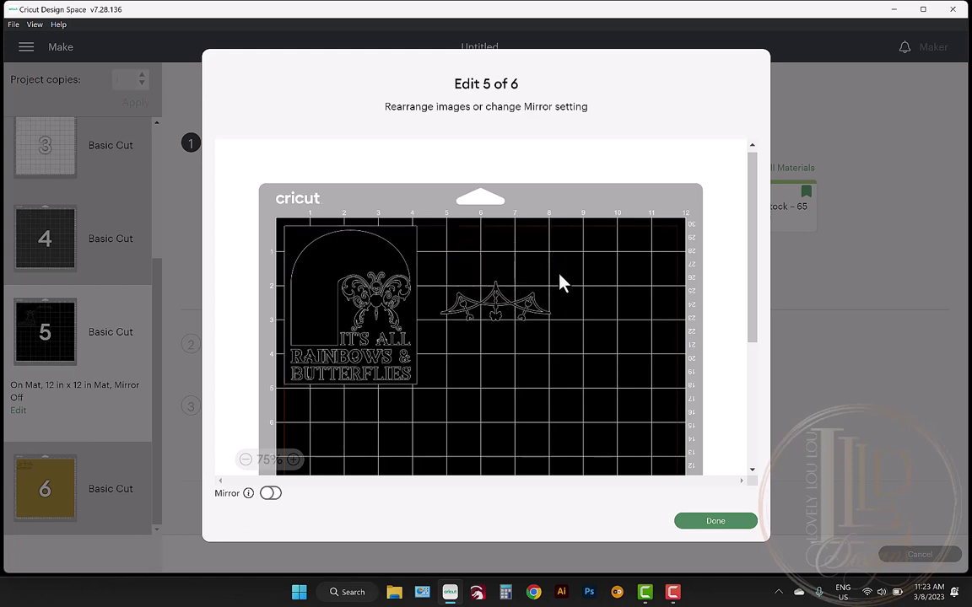
left_click_drag(561, 281, 525, 375)
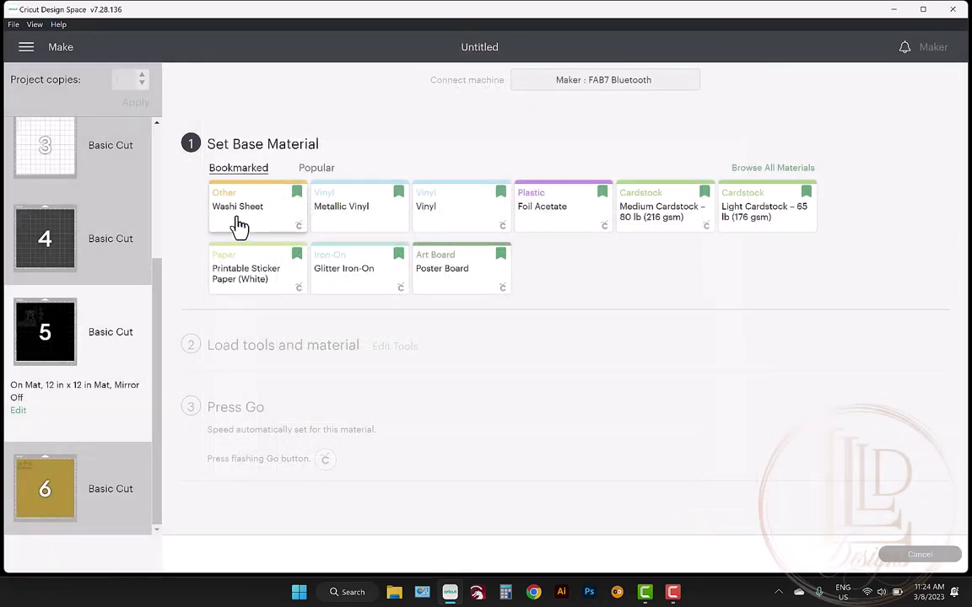
Step: Choose Washi Sheet as mat 5's base material and raise the pressure to More
left_click(239, 224)
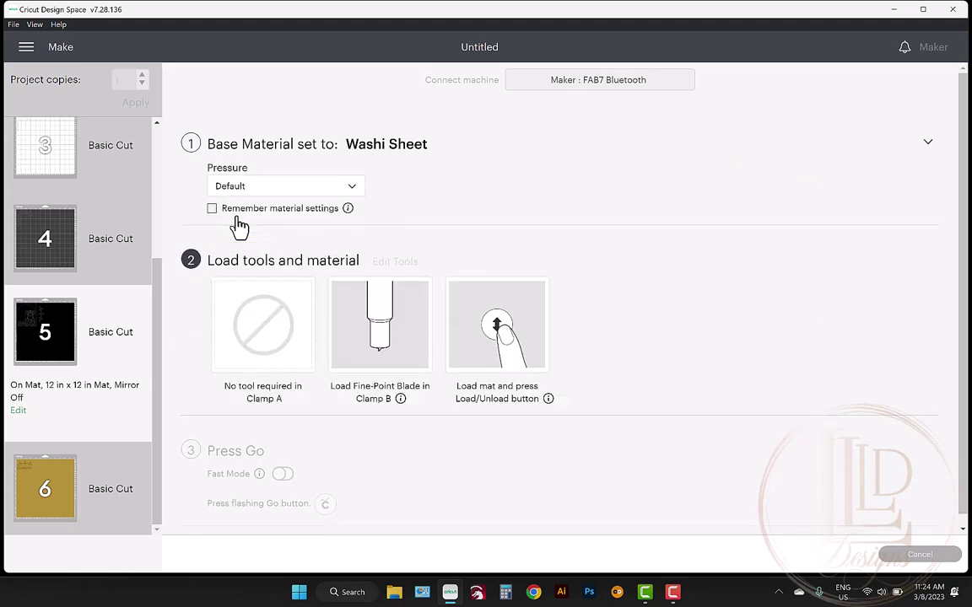
left_click(250, 196)
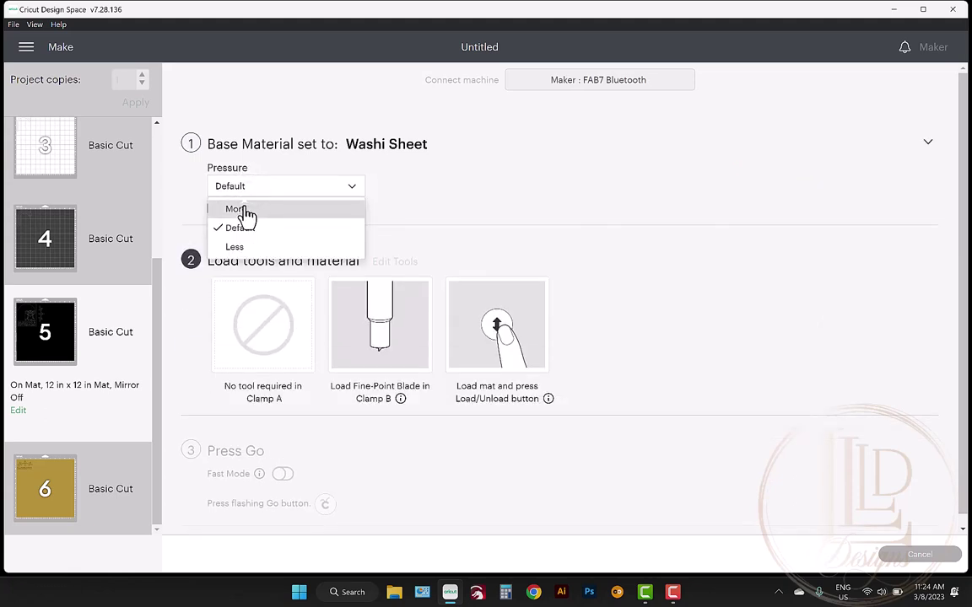
left_click(247, 212)
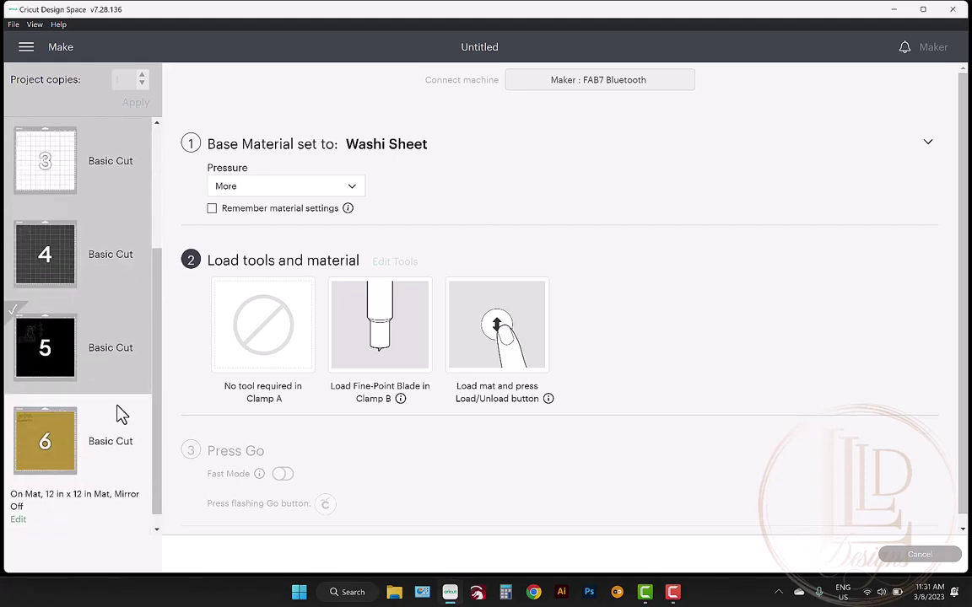
mouse_move(46, 430)
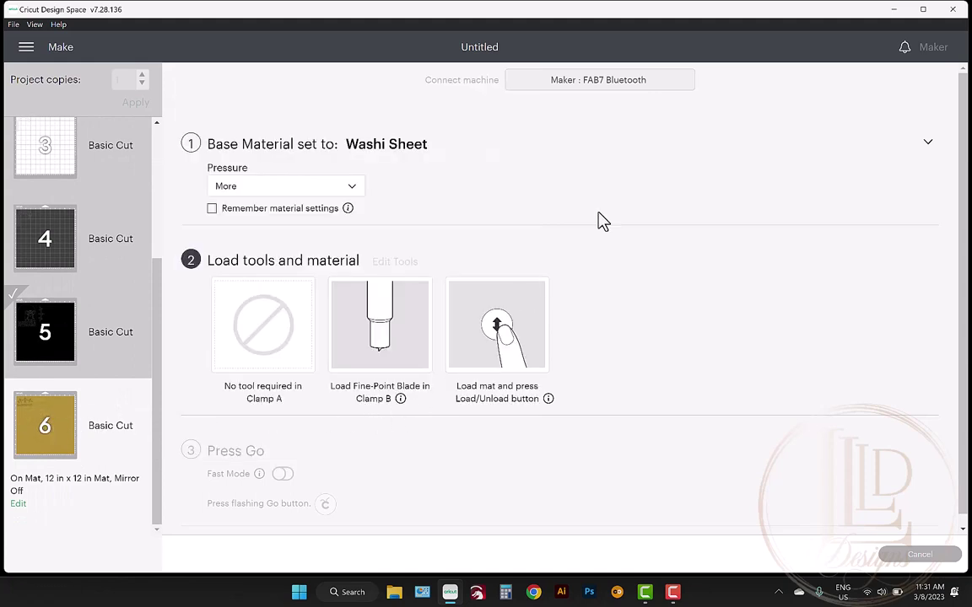
Step: Set the base material to Metallic Vinyl, then switch it to Glitter Vinyl from the glitter search
left_click(651, 143)
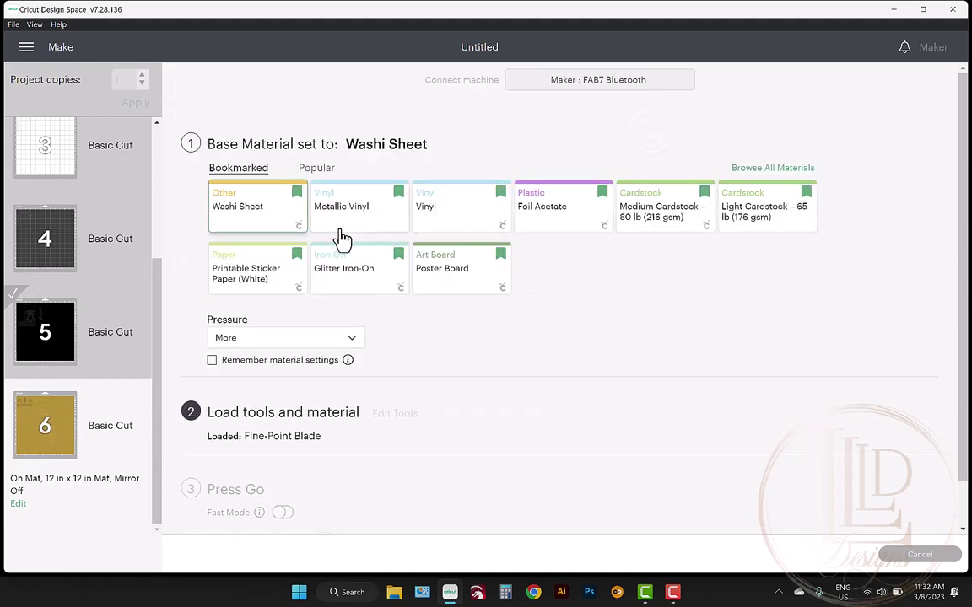
left_click(342, 223)
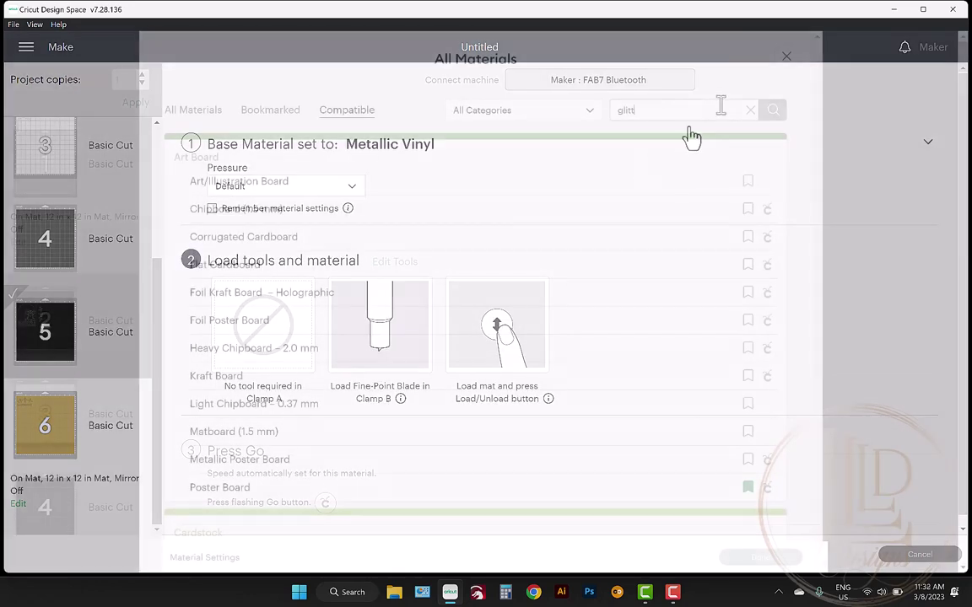
type("ter")
left_click(223, 342)
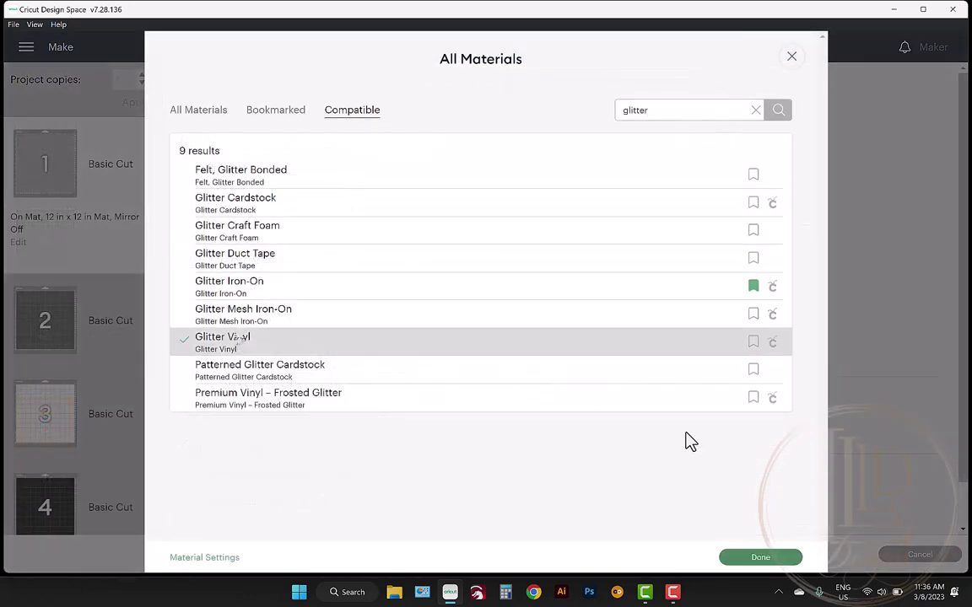
left_click(760, 558)
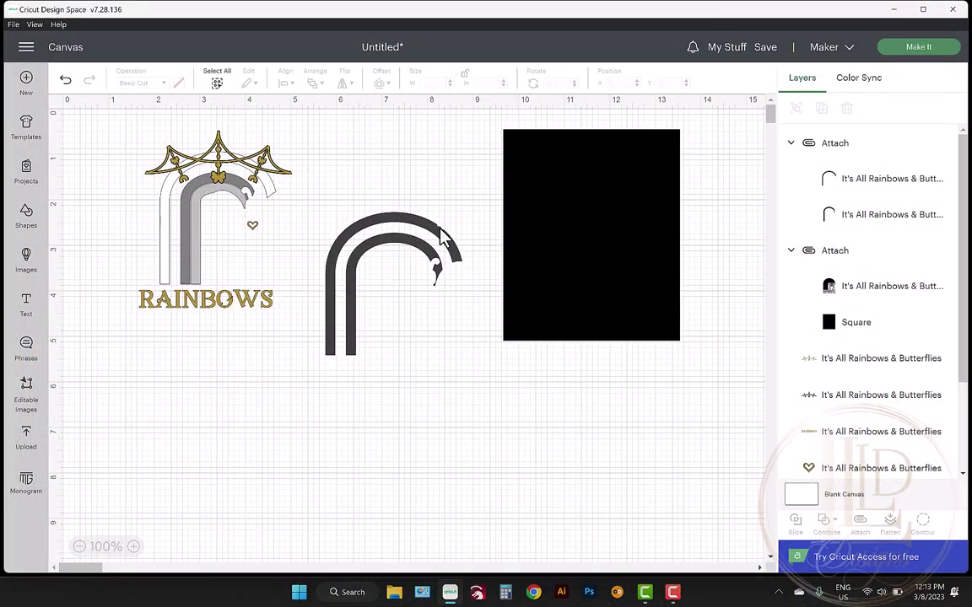
Step: Hide the grey arch group, gold and black crowns, gold RAINBOWS text, and heart layers
left_click(440, 233)
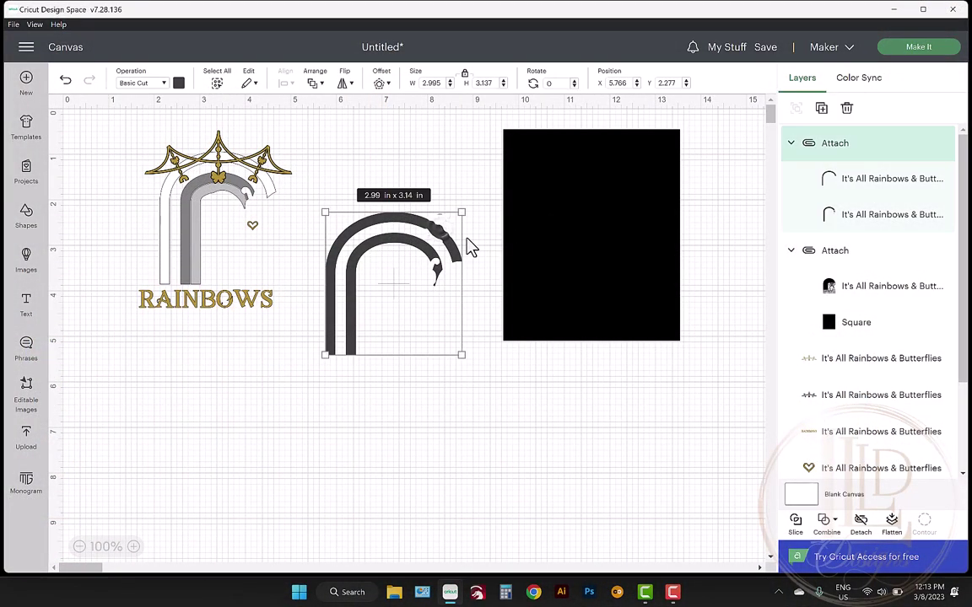
left_click(943, 146)
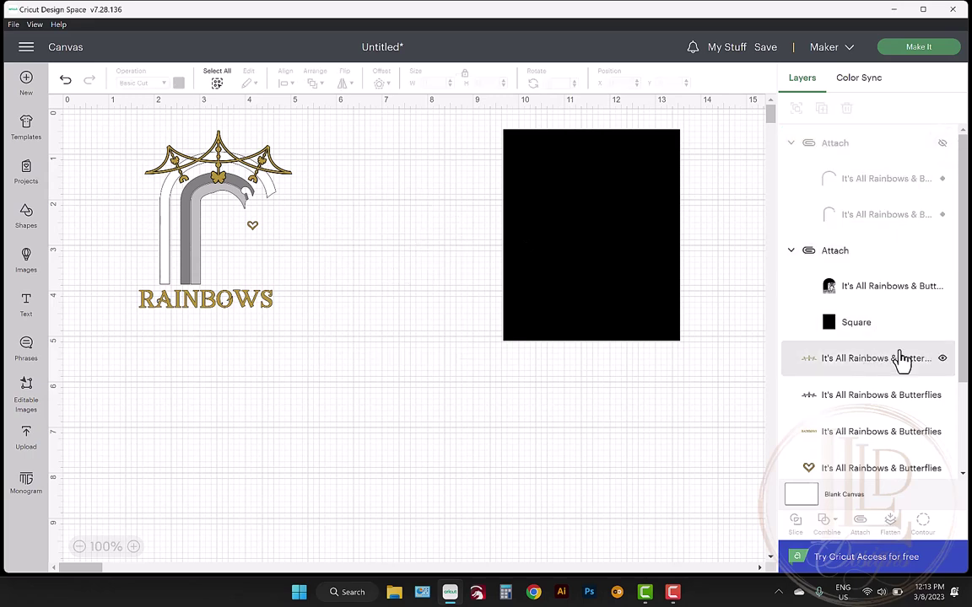
left_click(944, 360)
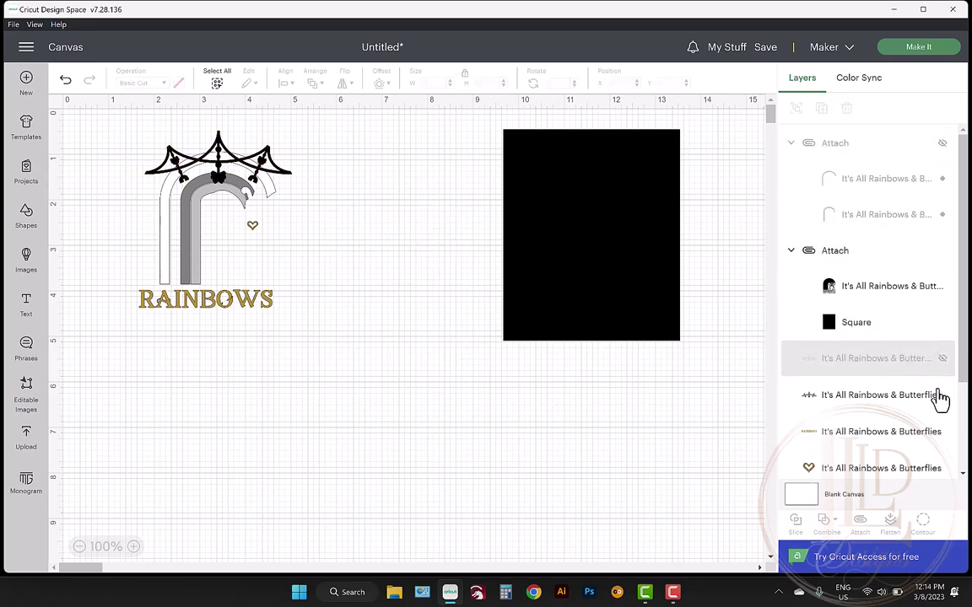
left_click(941, 397)
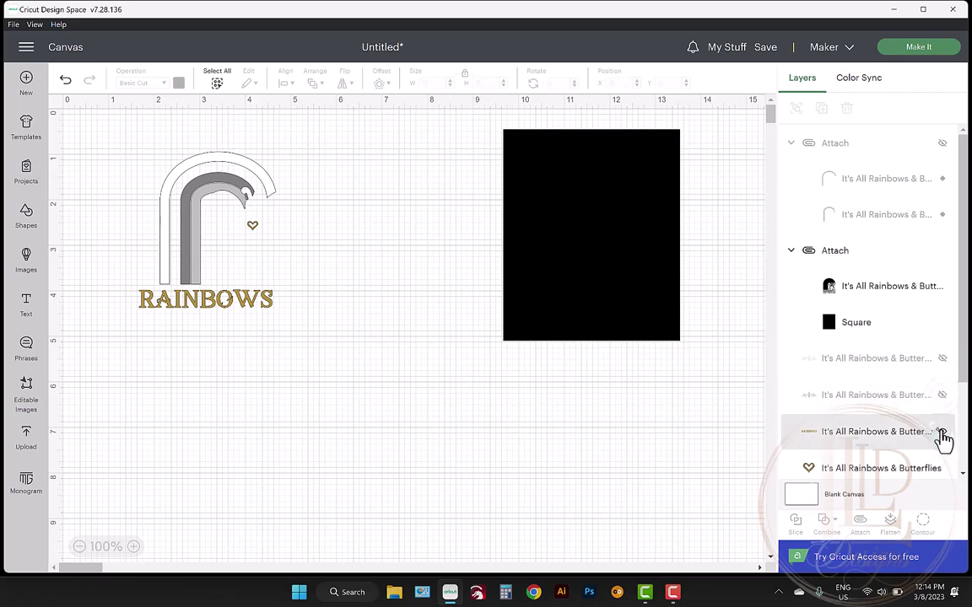
left_click(942, 432)
left_click(942, 468)
left_click(942, 464)
Step: Hide the three remaining arch layers and select the black square-and-design group
scroll(909, 472, "down", 2)
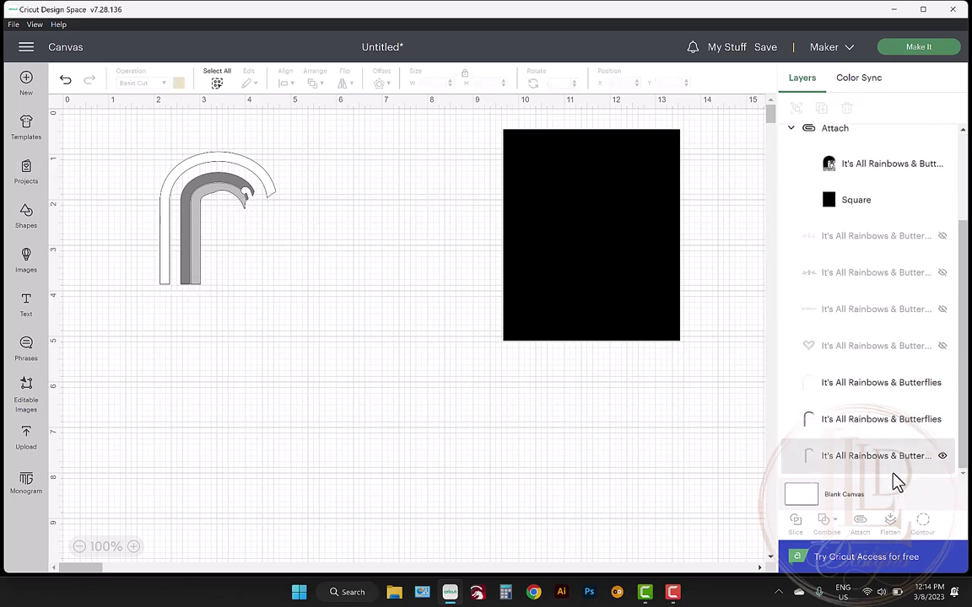
left_click(942, 384)
left_click(943, 420)
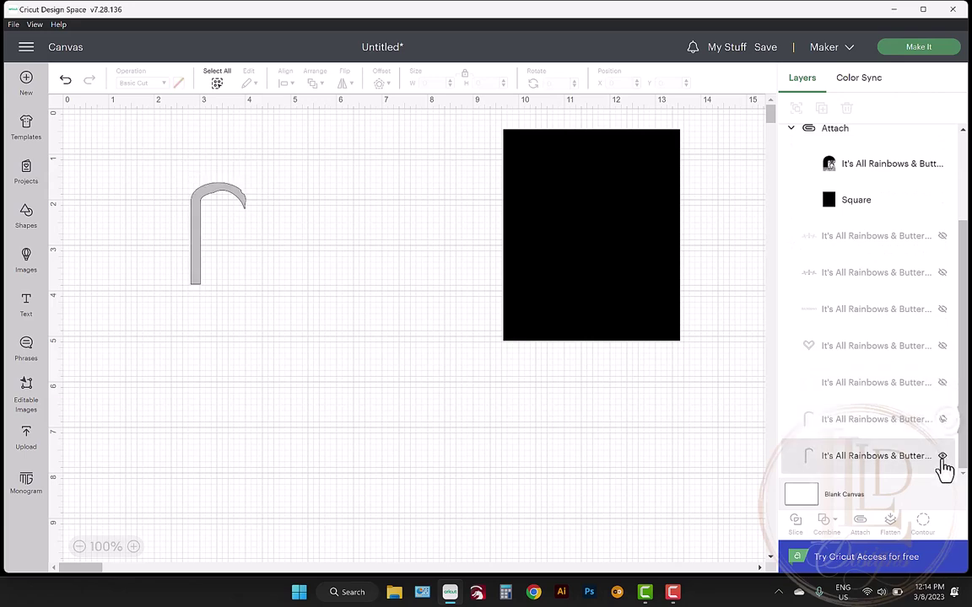
left_click(943, 457)
left_click(555, 220)
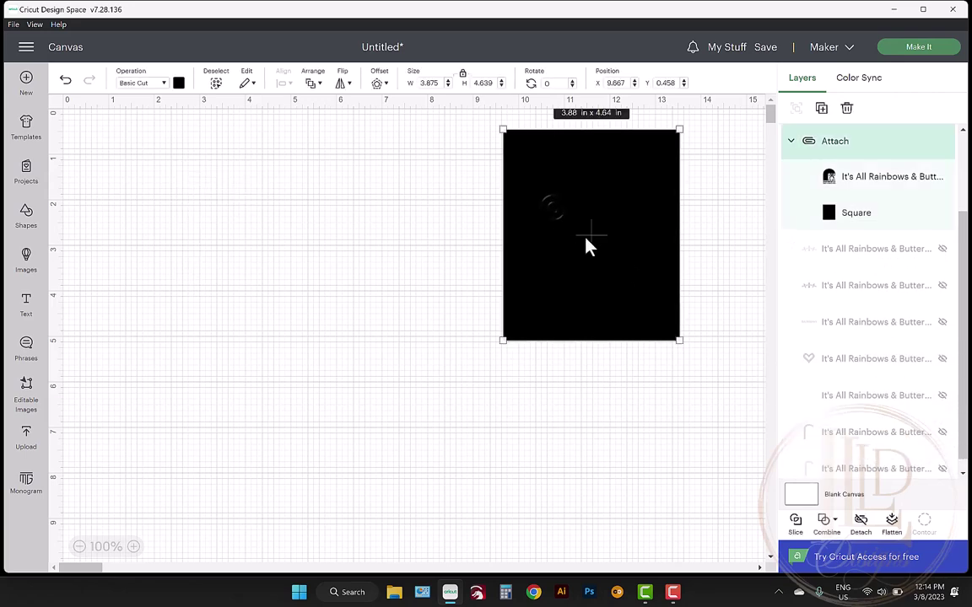
Step: Detach the butterfly design from the black square, hide the Square layer, and reselect the design
left_click(860, 527)
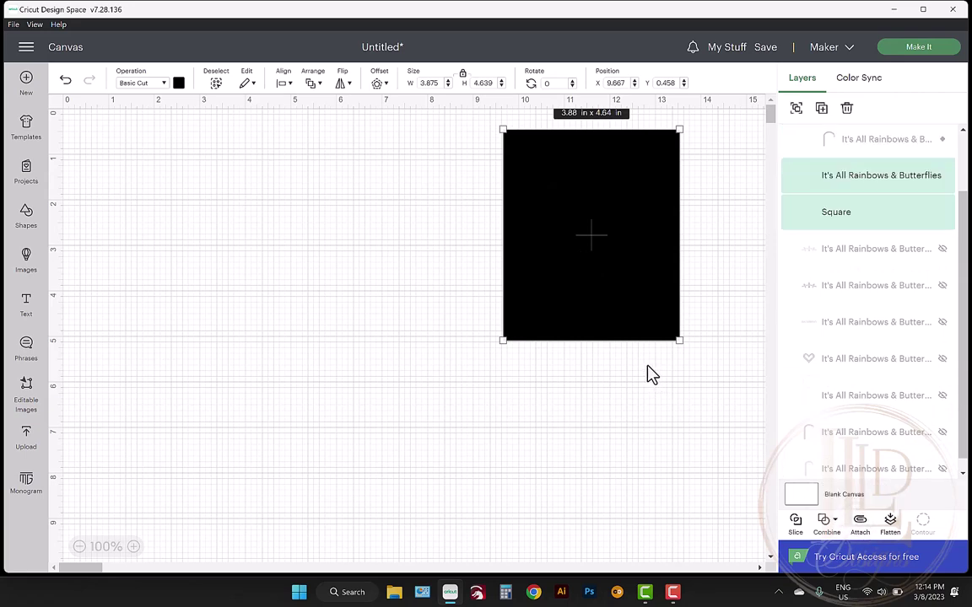
left_click(706, 263)
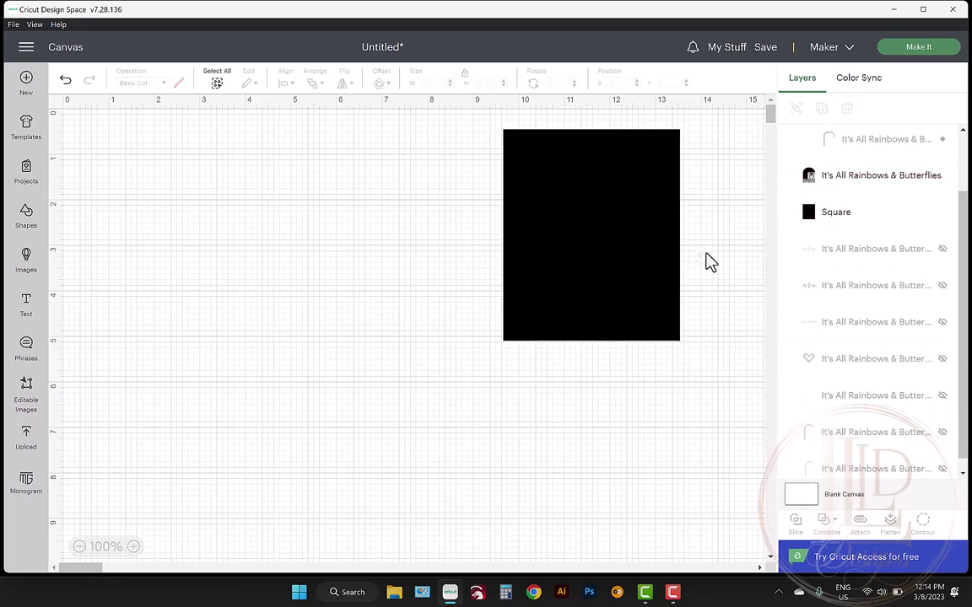
left_click(827, 226)
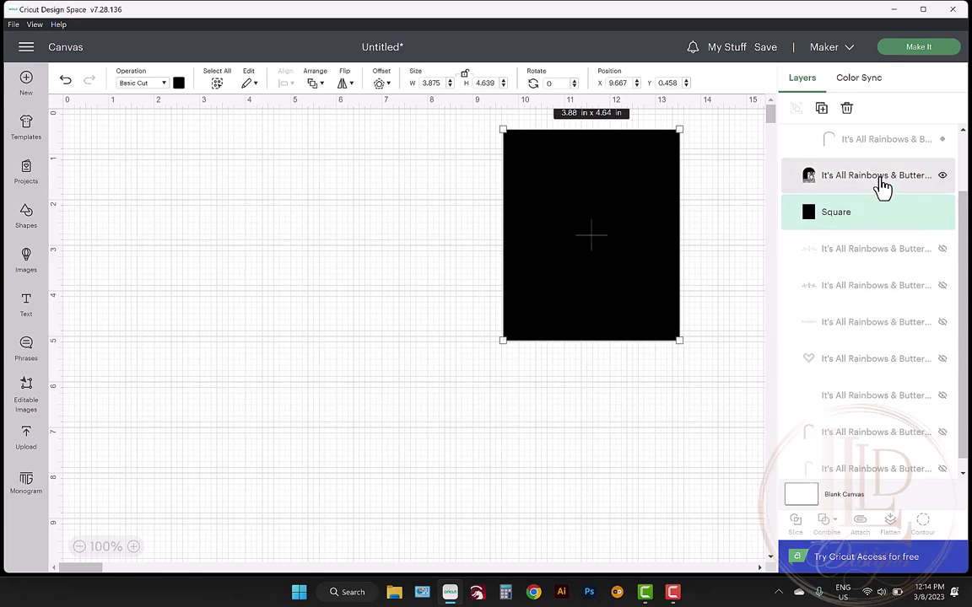
left_click(936, 211)
left_click(910, 183)
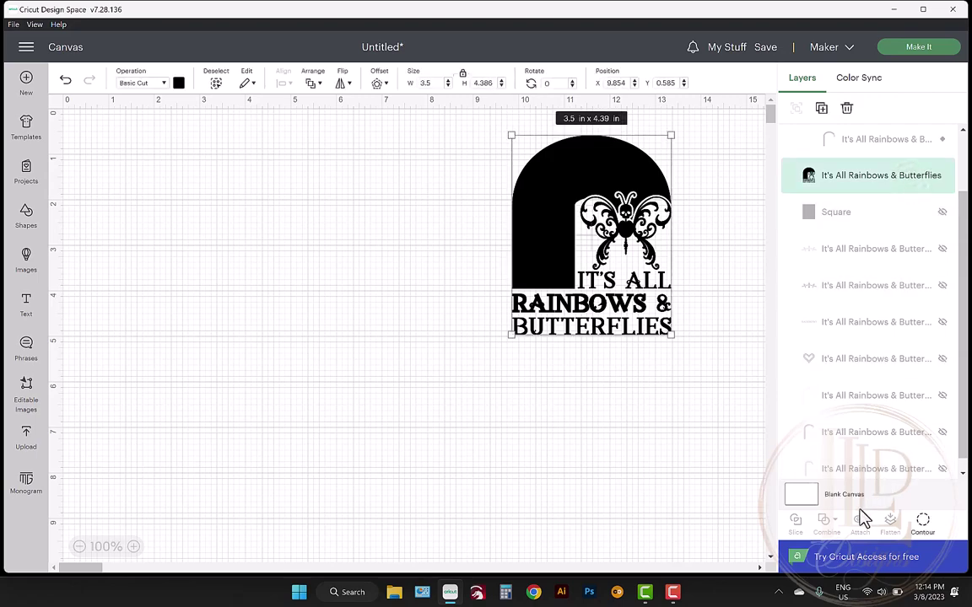
Step: In Contour, hide all of the design's contours and toggle the arch contour, leaving the apostrophe
left_click(918, 525)
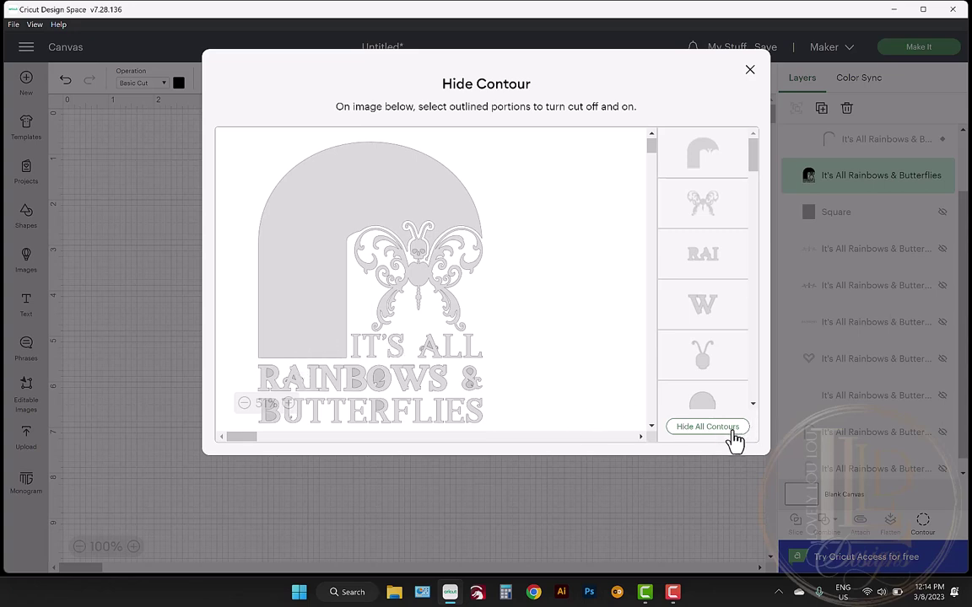
left_click(707, 426)
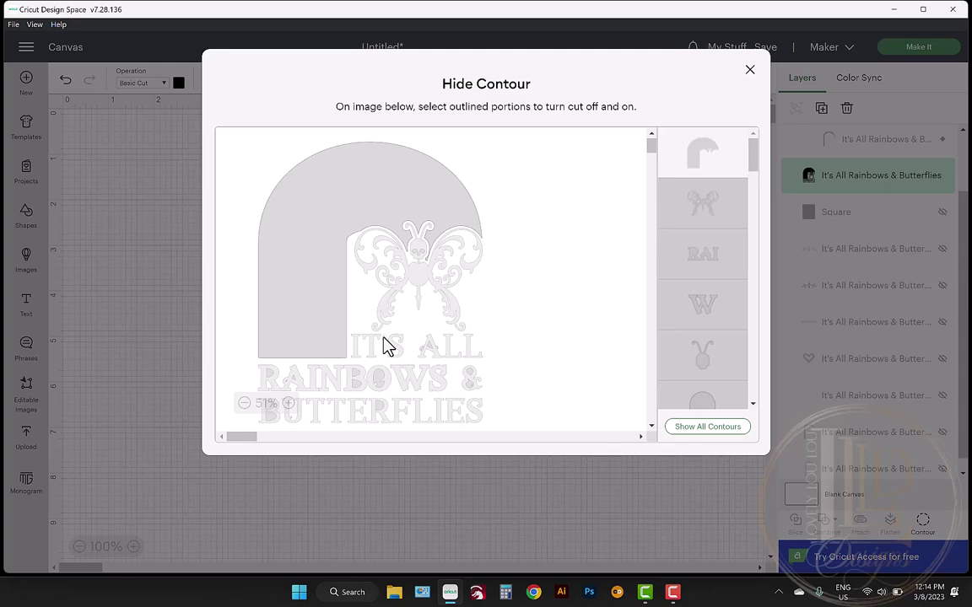
left_click(707, 164)
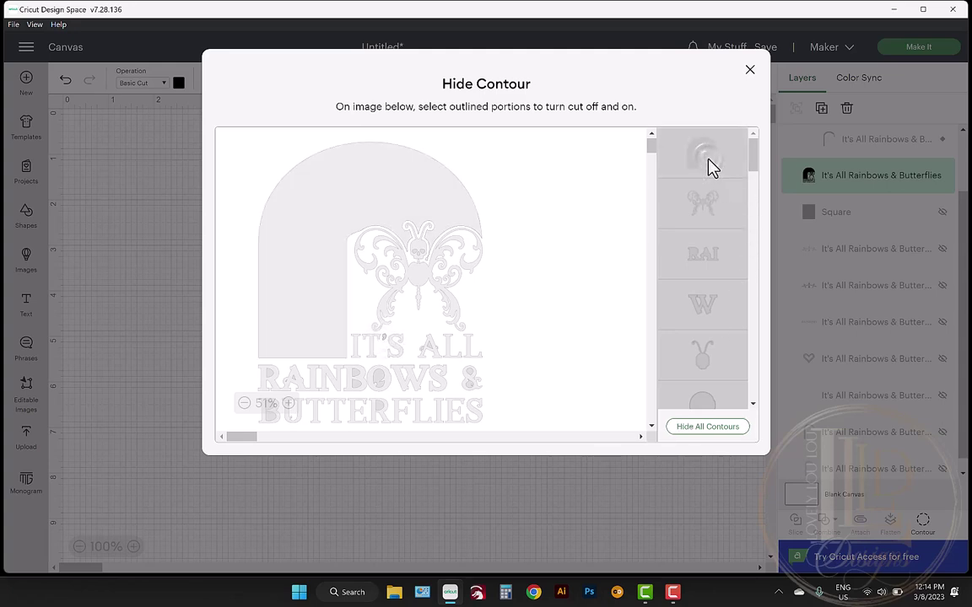
left_click(750, 72)
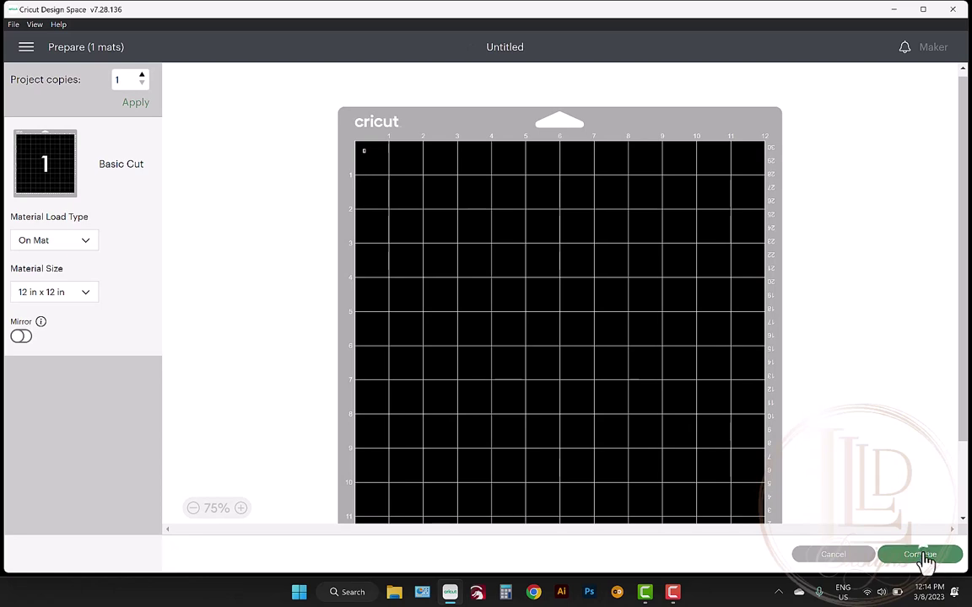
Step: Continue to the cut setup and choose Washi Sheet as the material with More pressure
left_click(922, 555)
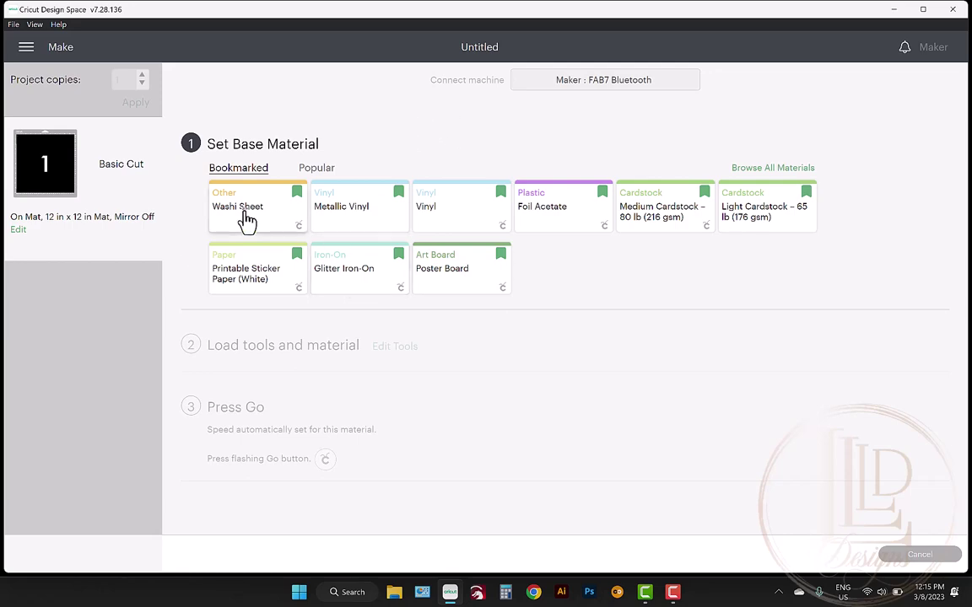
left_click(248, 221)
left_click(261, 199)
left_click(261, 207)
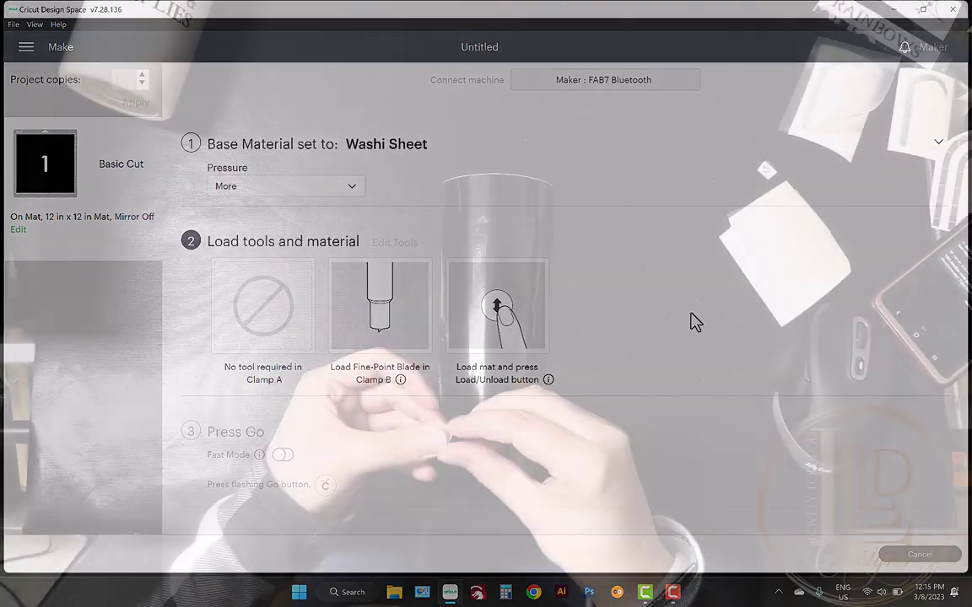